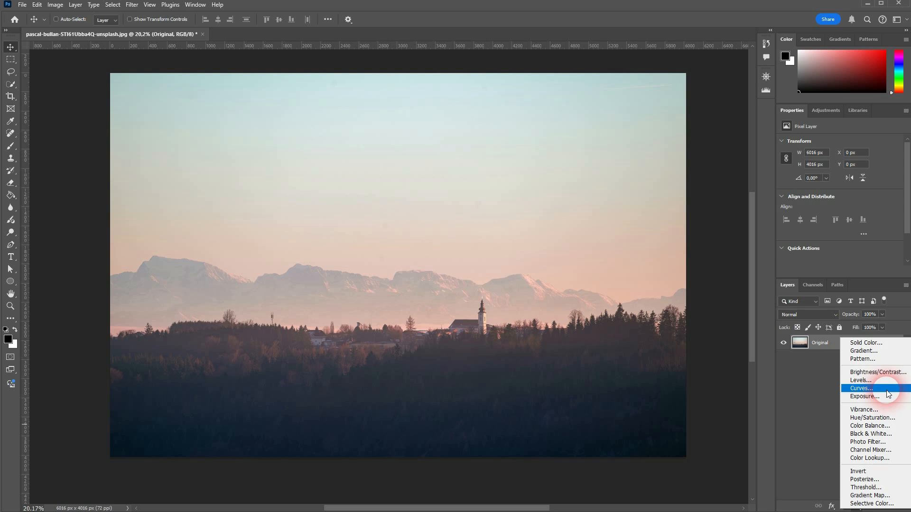
Add a Curves adjustment layer above the Original layer and display the image's color histogram
{"action": "left_click", "coordinate": [888, 394]}
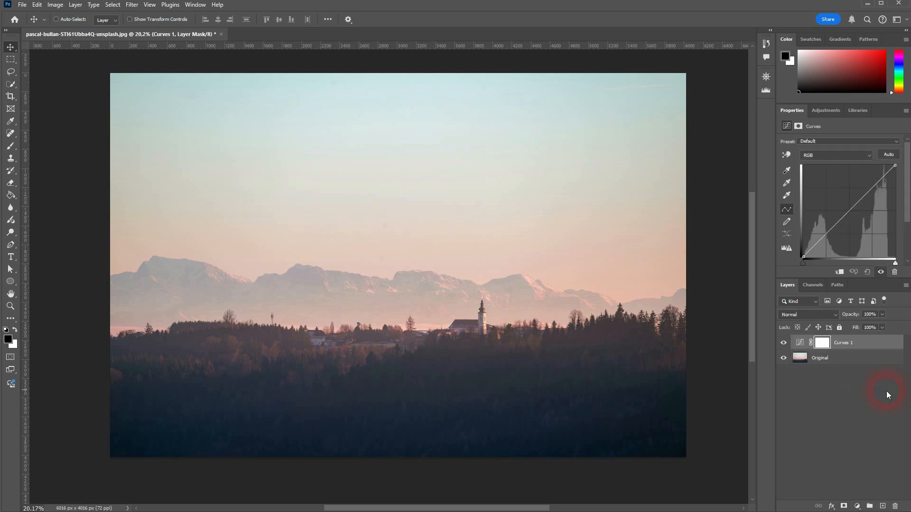
{"action": "left_click", "coordinate": [765, 90]}
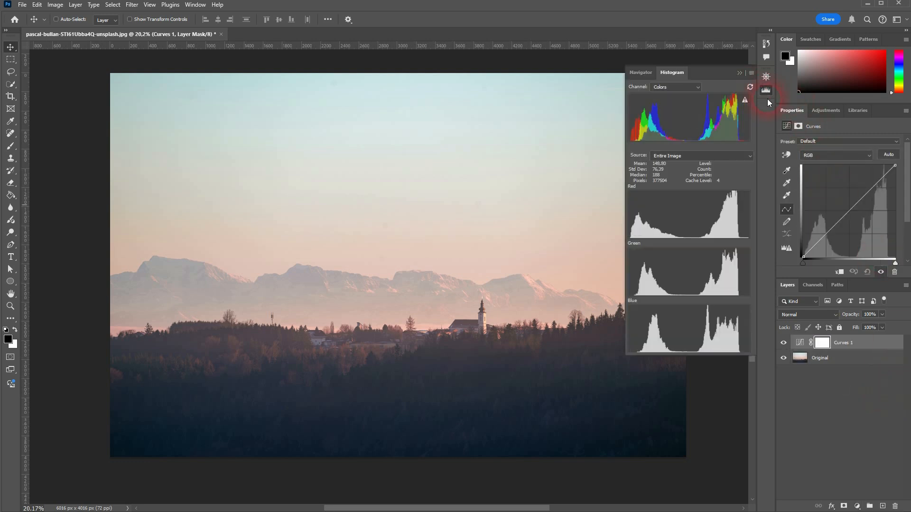
{"action": "left_click", "coordinate": [195, 5]}
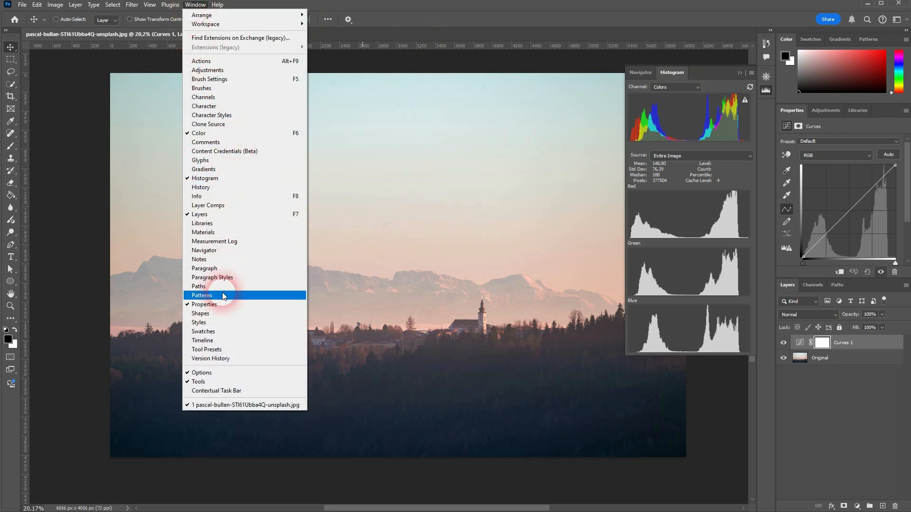
{"action": "left_click", "coordinate": [796, 109]}
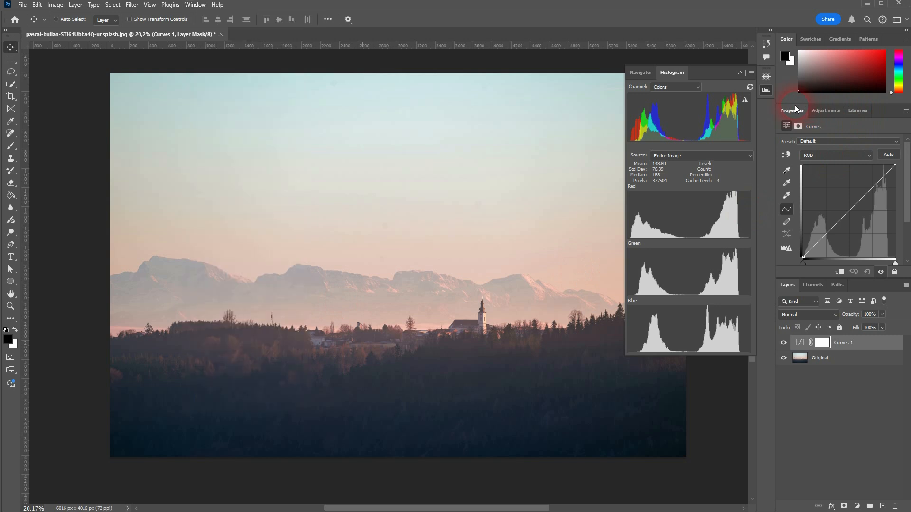
{"action": "left_click", "coordinate": [833, 359]}
{"action": "left_click", "coordinate": [848, 345]}
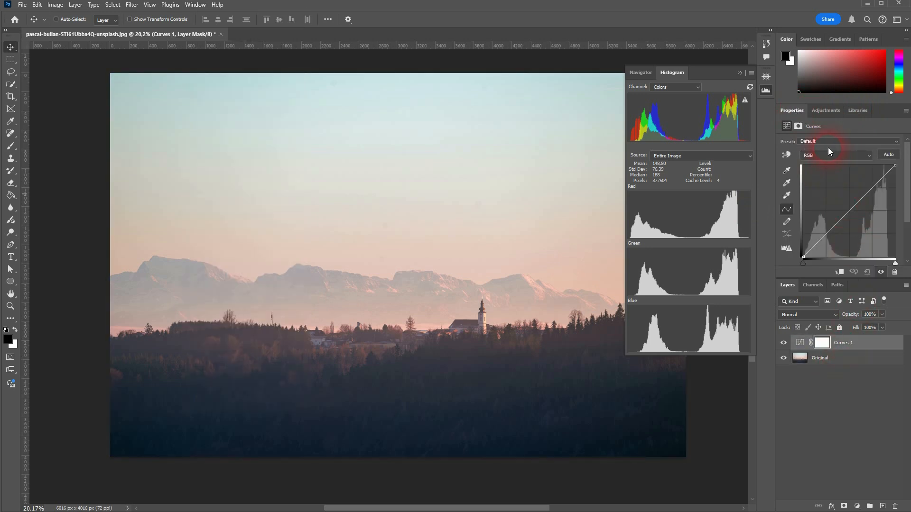
{"action": "left_click", "coordinate": [416, 509]}
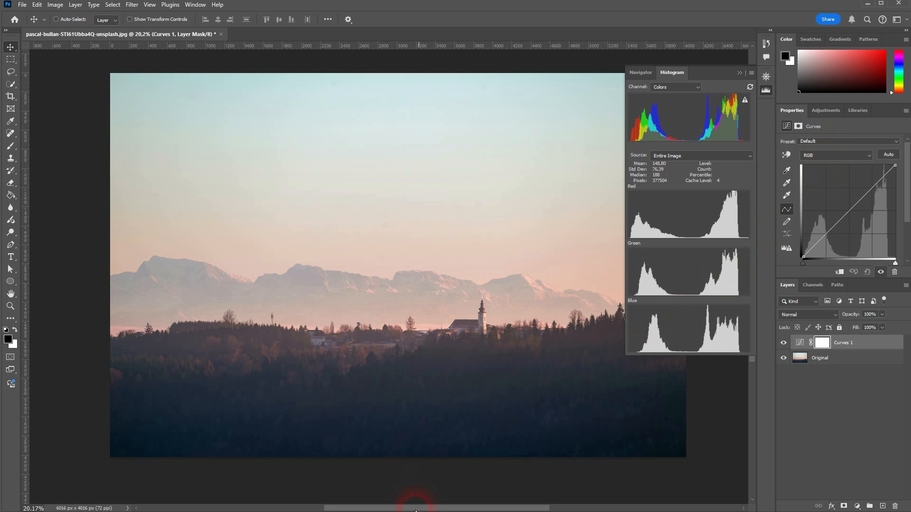
{"action": "left_click_drag", "start_coordinate": [410, 509], "coordinate": [432, 509]}
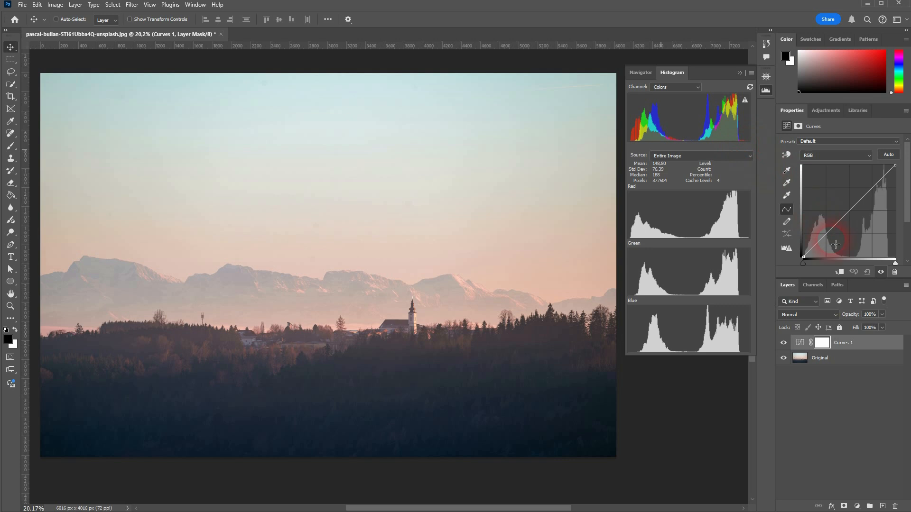
Try moving the RGB curve's black point inward twice to crush the shadows, returning it to the corner each time
{"action": "left_click_drag", "start_coordinate": [801, 264], "coordinate": [816, 267]}
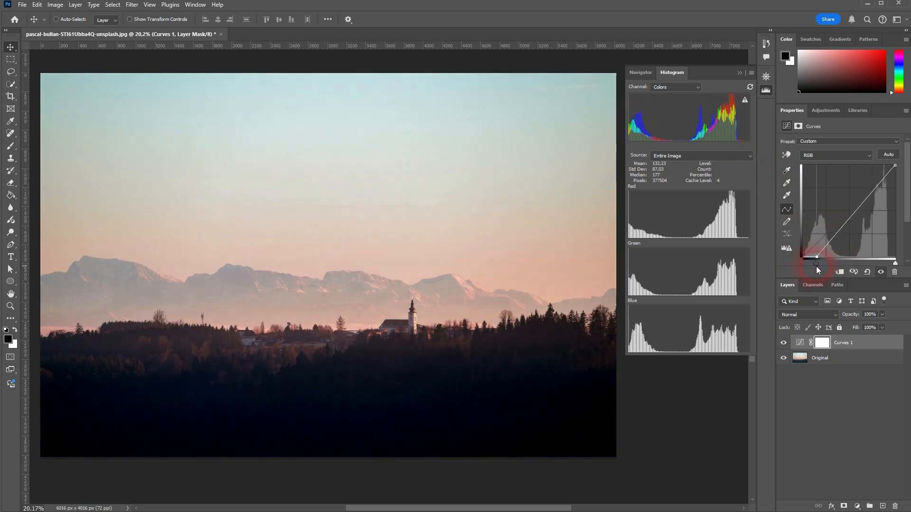
{"action": "left_click_drag", "start_coordinate": [816, 263], "coordinate": [795, 266]}
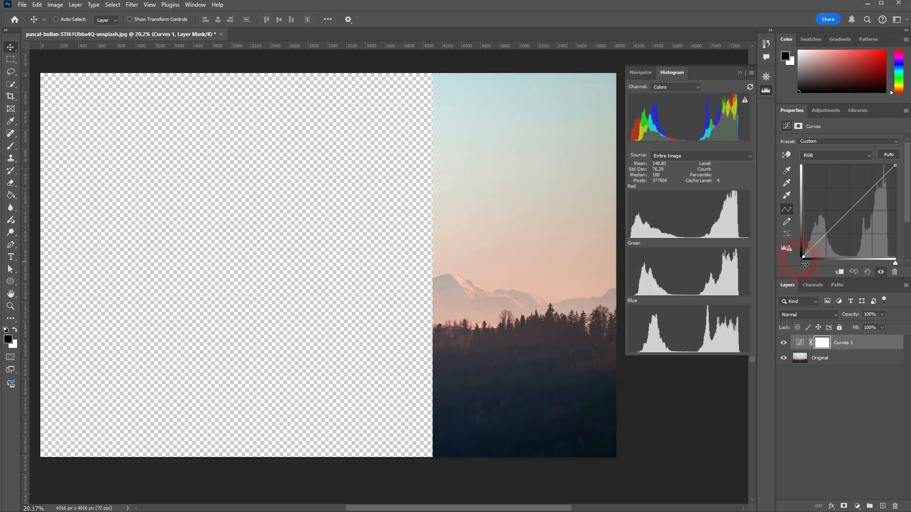
{"action": "mouse_move", "coordinate": [433, 508]}
{"action": "left_mouse_down"}
{"action": "mouse_move", "coordinate": [372, 505]}
{"action": "mouse_move", "coordinate": [515, 505]}
{"action": "mouse_move", "coordinate": [427, 504]}
{"action": "left_mouse_up"}
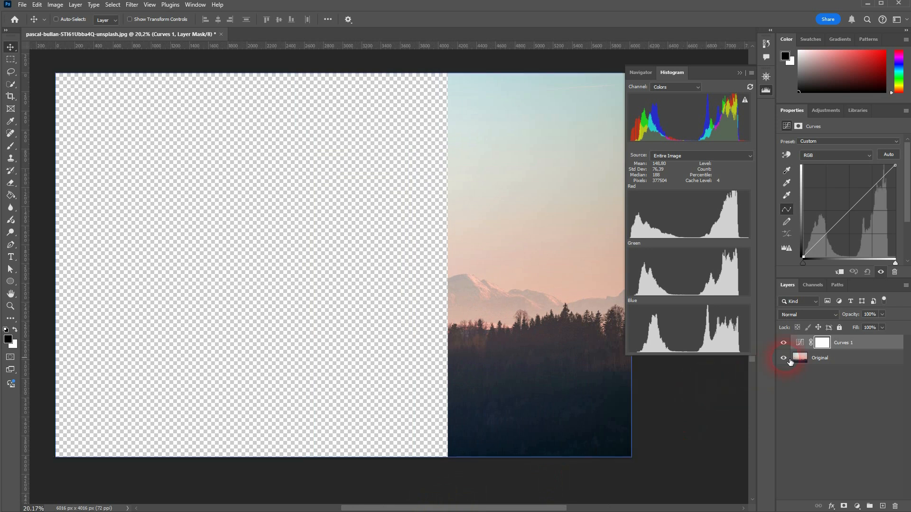
{"action": "left_click", "coordinate": [784, 358]}
{"action": "left_click", "coordinate": [788, 359]}
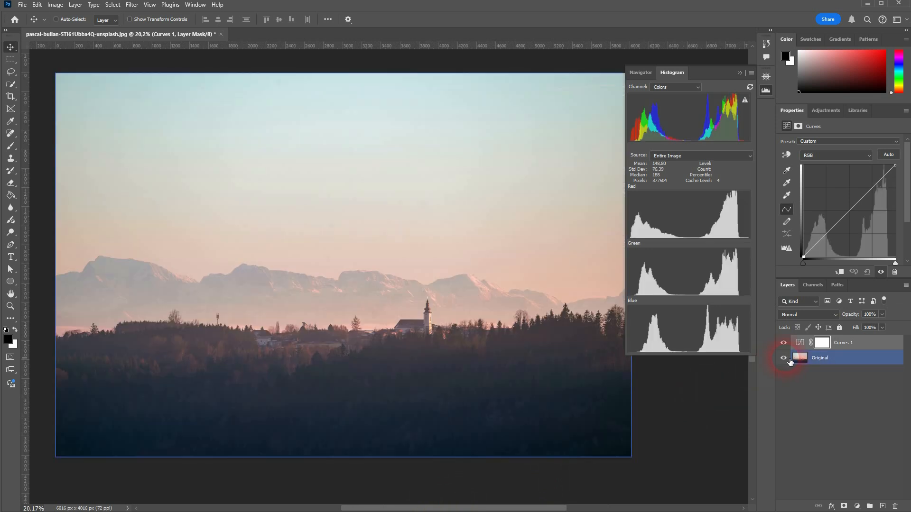
{"action": "left_click", "coordinate": [800, 342]}
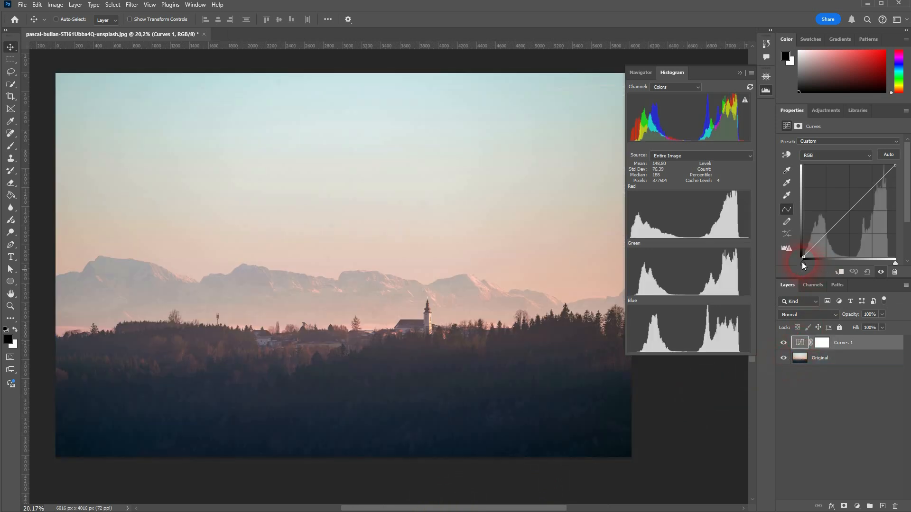
{"action": "left_click_drag", "start_coordinate": [803, 263], "coordinate": [827, 266]}
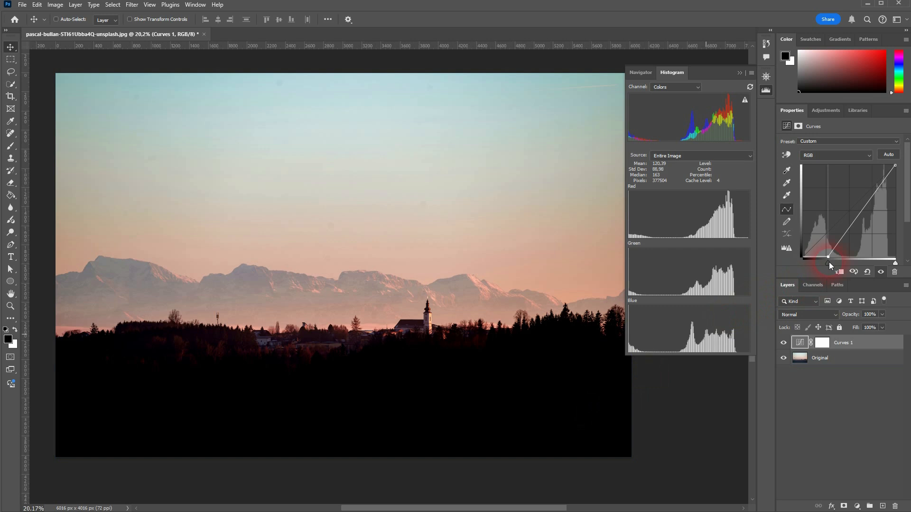
{"action": "left_click_drag", "start_coordinate": [829, 261], "coordinate": [793, 268]}
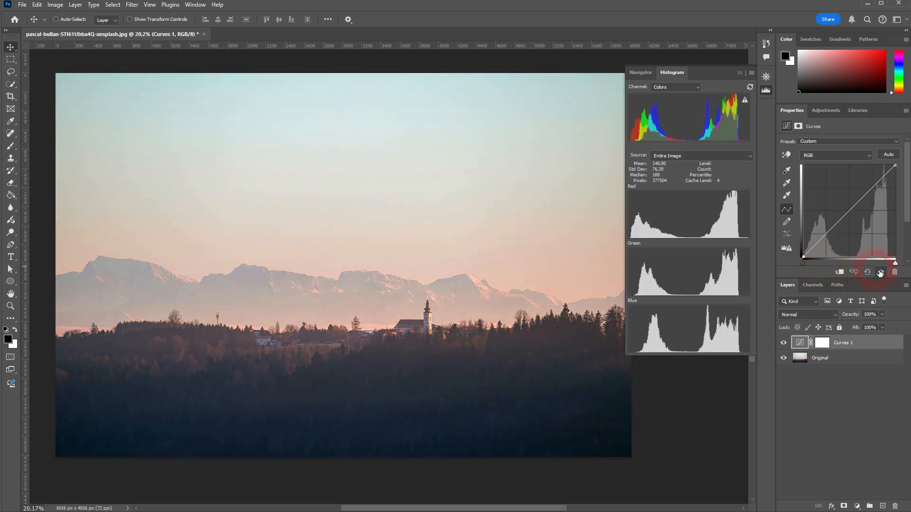
Try moving the RGB curve's white point inward to blow out the highlights, and return it to the corner
{"action": "left_click_drag", "start_coordinate": [895, 263], "coordinate": [880, 264]}
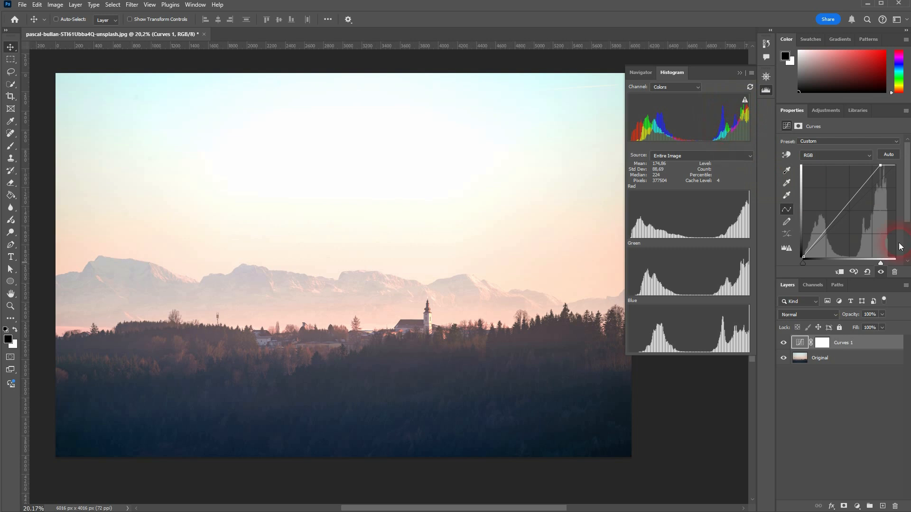
{"action": "left_click_drag", "start_coordinate": [880, 261], "coordinate": [856, 261]}
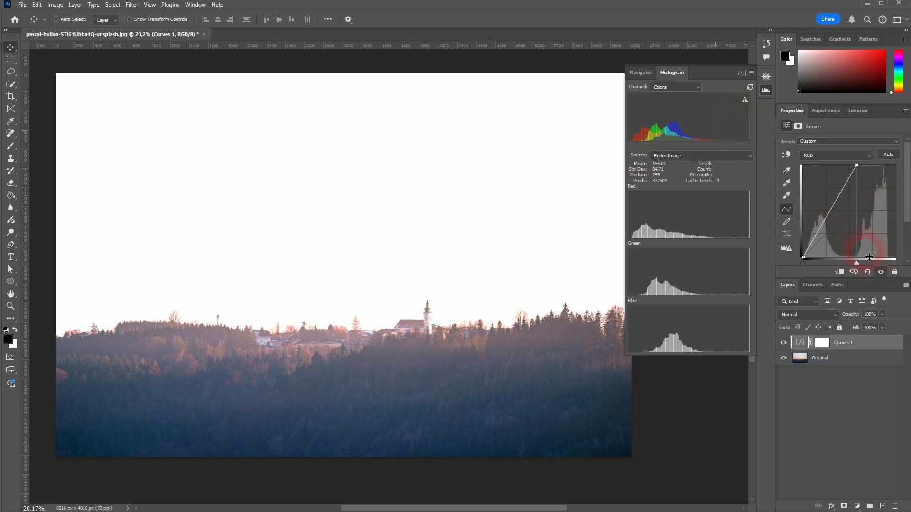
{"action": "left_click_drag", "start_coordinate": [857, 266], "coordinate": [900, 268]}
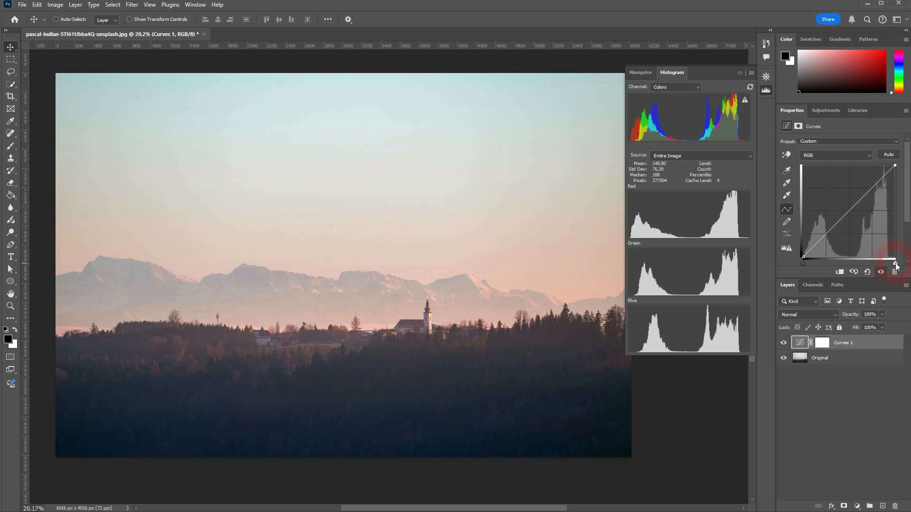
Move the RGB curve's white and black points slightly inward, and compare the image with the Curves 1 layer hidden and shown
{"action": "left_click_drag", "start_coordinate": [896, 267], "coordinate": [889, 263]}
{"action": "left_click_drag", "start_coordinate": [801, 260], "coordinate": [804, 264]}
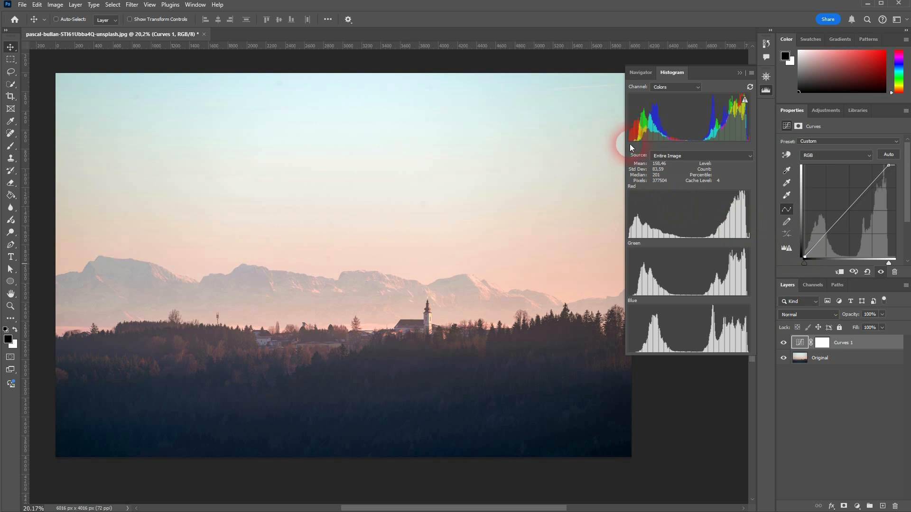
{"action": "left_click", "coordinate": [784, 343]}
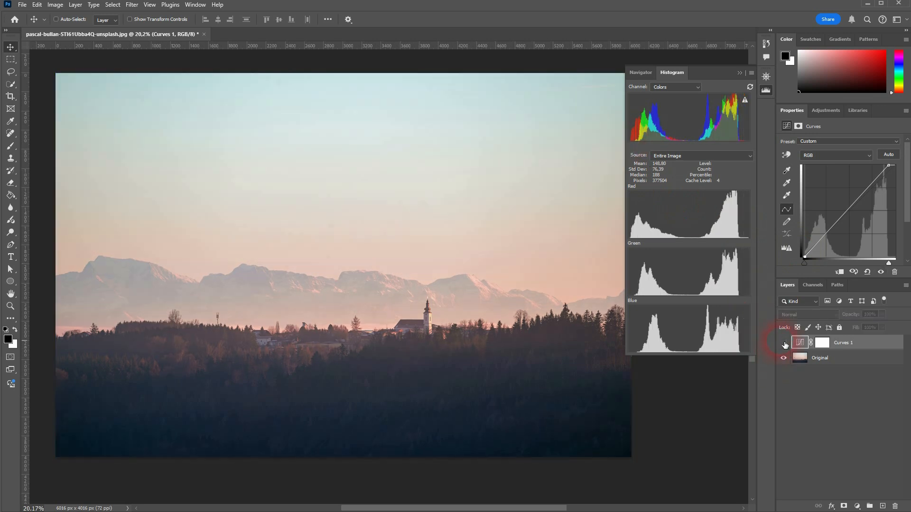
{"action": "left_click", "coordinate": [784, 343]}
{"action": "left_click", "coordinate": [784, 343]}
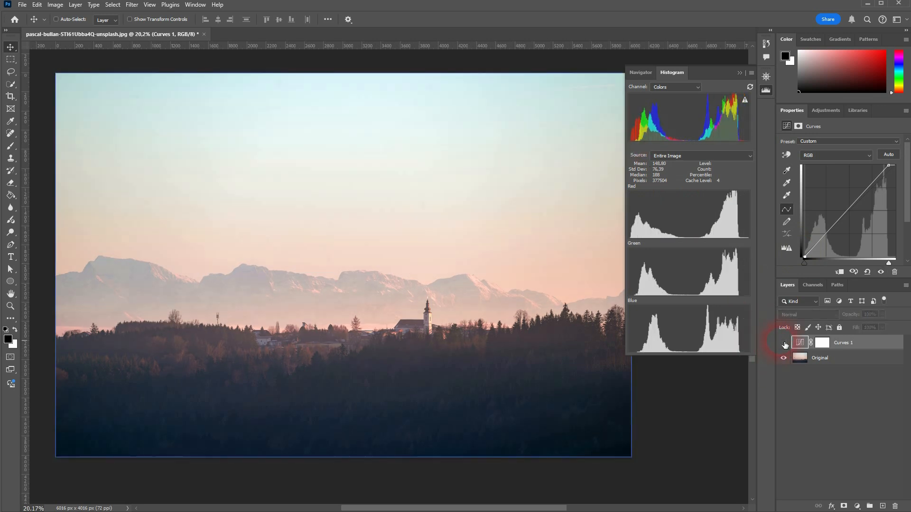
{"action": "left_click", "coordinate": [784, 343]}
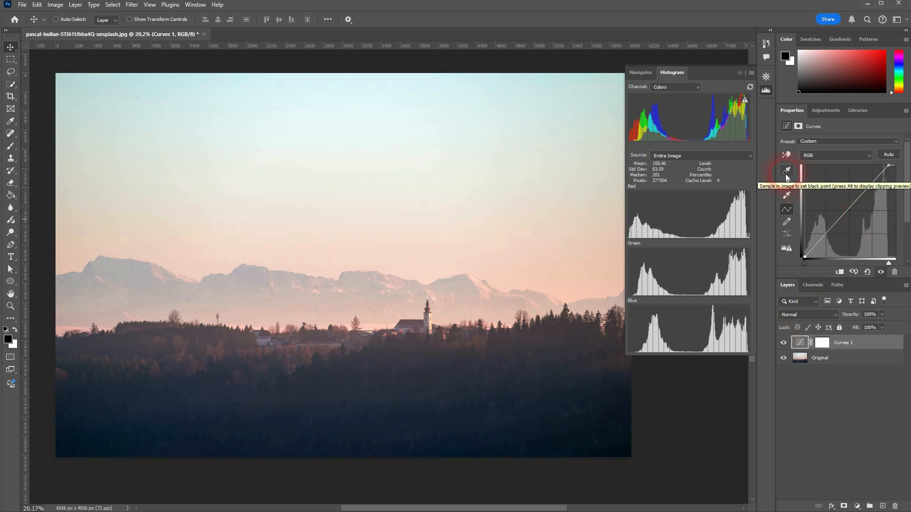
Return both curve end points to the corners and set the black point by sampling the dark forest at the photo's right edge
{"action": "left_click_drag", "start_coordinate": [888, 263], "coordinate": [894, 263]}
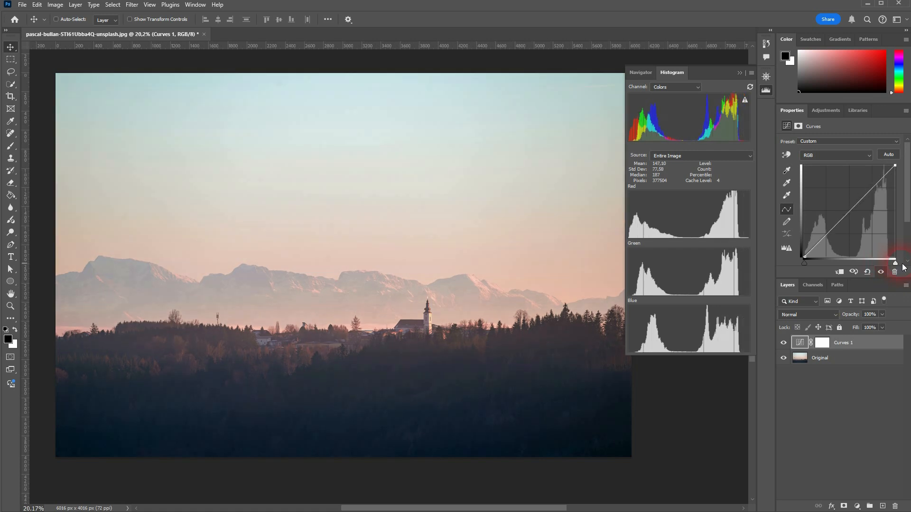
{"action": "left_click_drag", "start_coordinate": [805, 263], "coordinate": [803, 263]}
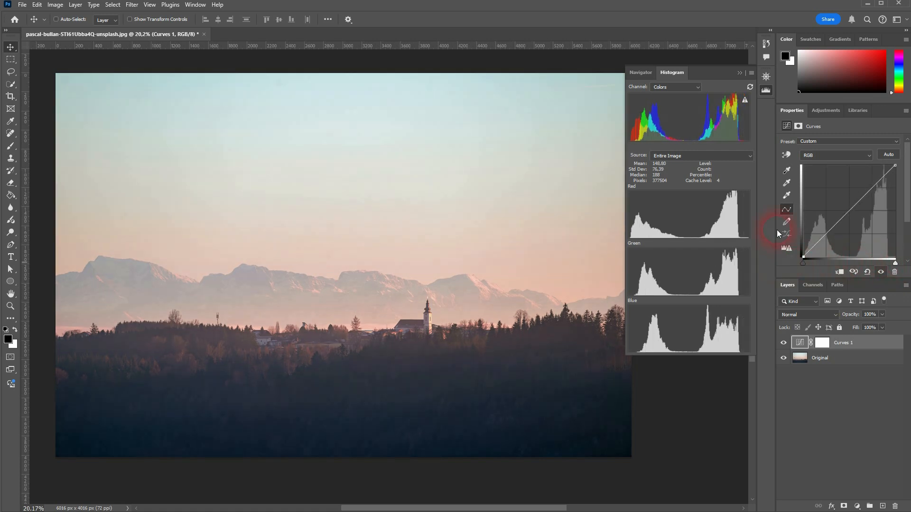
{"action": "left_click", "coordinate": [785, 171]}
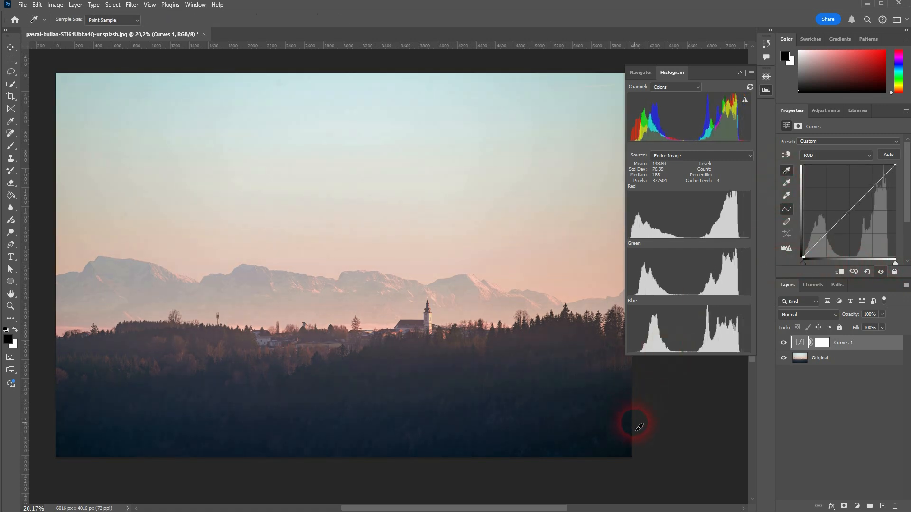
{"action": "left_click", "coordinate": [631, 417]}
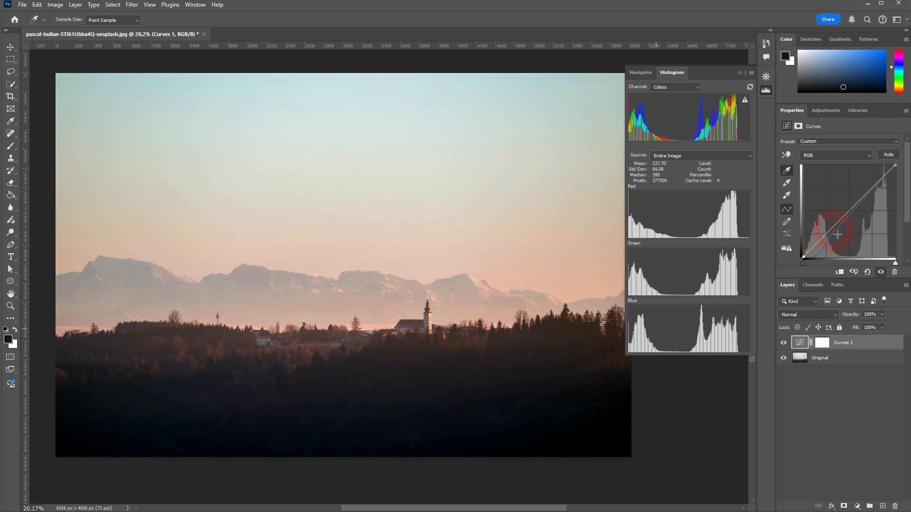
Try setting the white point by sampling the snowy mountain above the church, and reset the Curves adjustment
{"action": "left_click", "coordinate": [786, 199]}
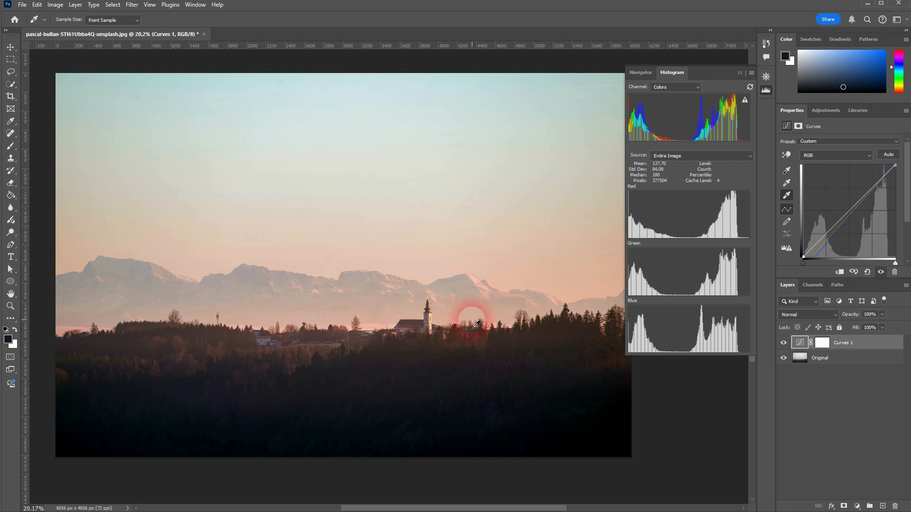
{"action": "left_click", "coordinate": [477, 285]}
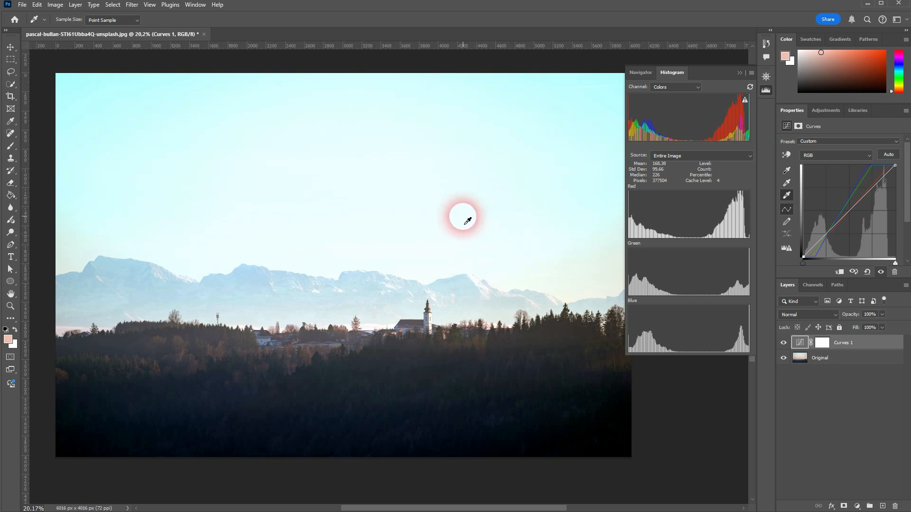
{"action": "left_click", "coordinate": [853, 157]}
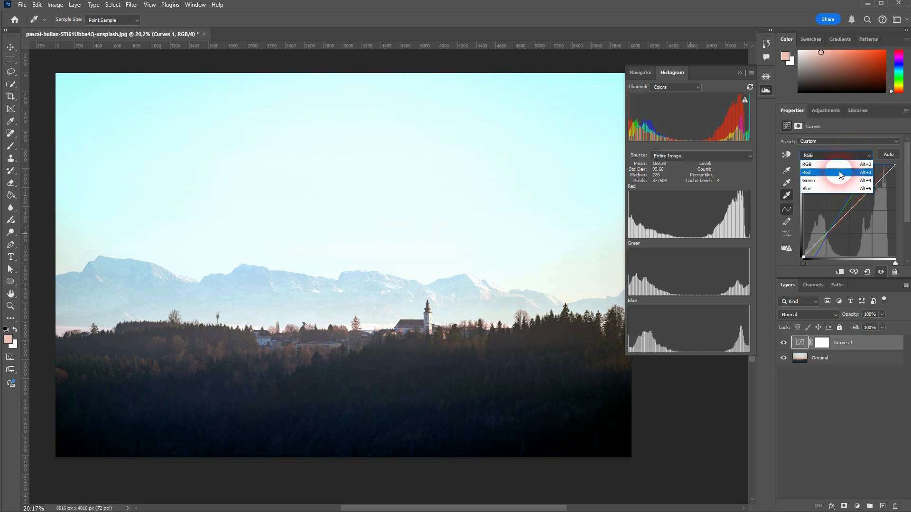
{"action": "left_click", "coordinate": [873, 128]}
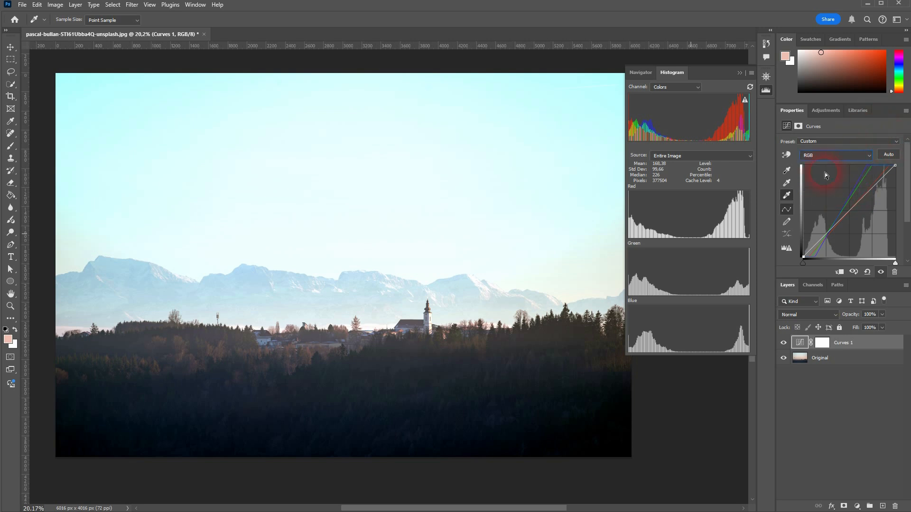
{"action": "left_click", "coordinate": [787, 196]}
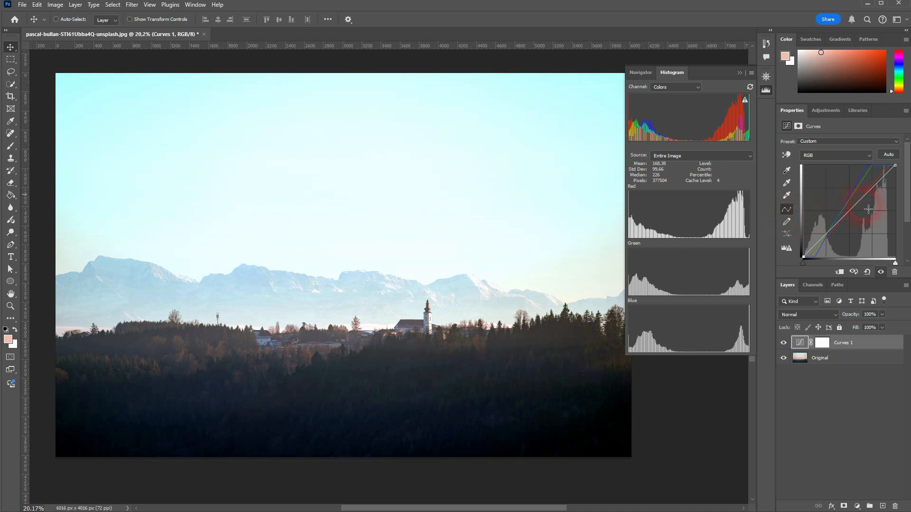
{"action": "left_click", "coordinate": [868, 273]}
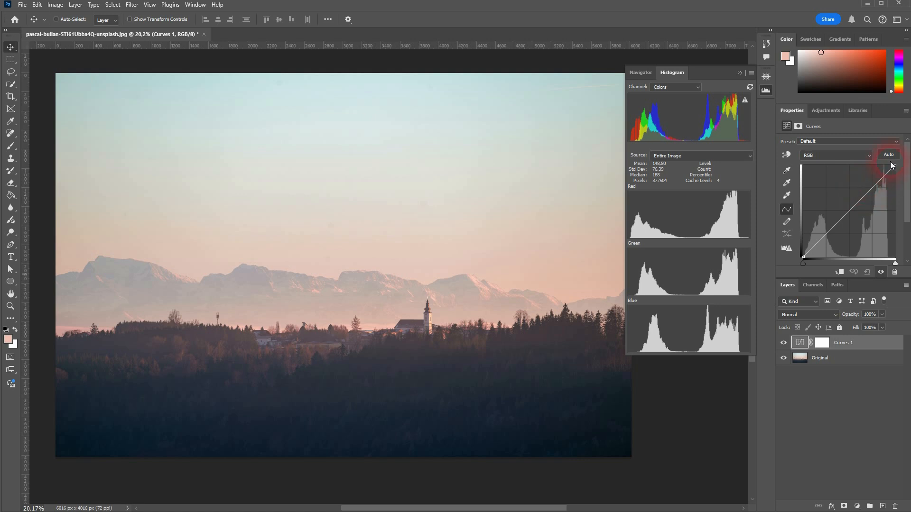
Try the Auto correction on the Curves adjustment and reset it to the default curve
{"action": "left_click", "coordinate": [891, 158]}
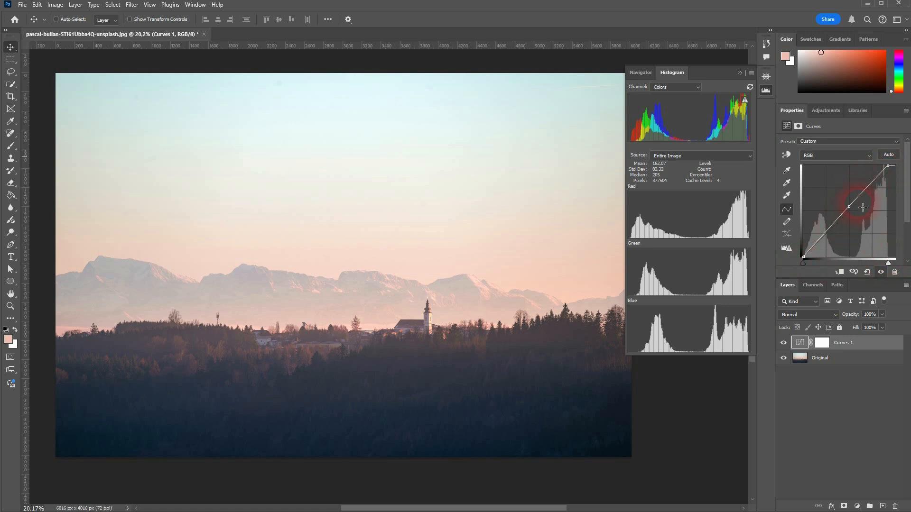
{"action": "left_click", "coordinate": [867, 274]}
Shape the RGB curve into a strong S-curve by pulling a shadow point down and a highlight point up, keeping both end points in the corners
{"action": "mouse_move", "coordinate": [900, 172]}
{"action": "left_mouse_down"}
{"action": "mouse_move", "coordinate": [866, 167]}
{"action": "mouse_move", "coordinate": [876, 186]}
{"action": "mouse_move", "coordinate": [892, 188]}
{"action": "mouse_move", "coordinate": [904, 165]}
{"action": "left_mouse_up"}
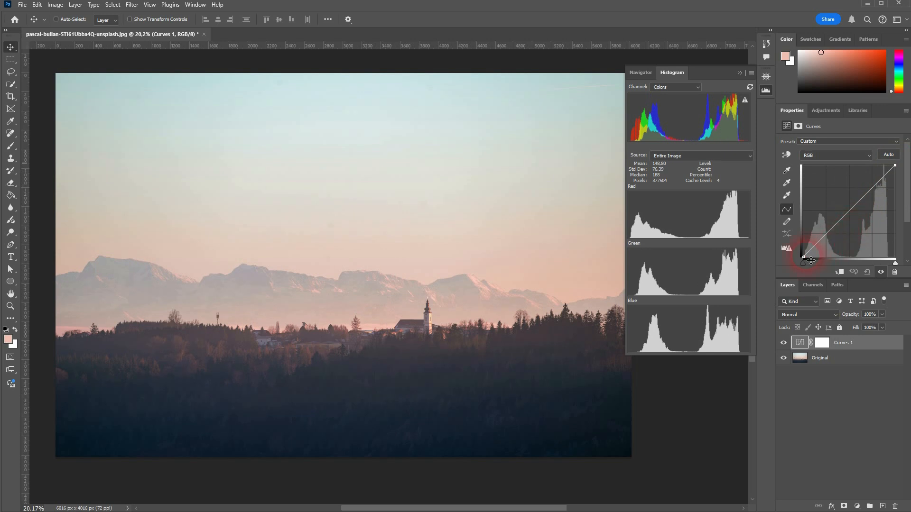
{"action": "mouse_move", "coordinate": [809, 260]}
{"action": "left_mouse_down"}
{"action": "mouse_move", "coordinate": [801, 263]}
{"action": "mouse_move", "coordinate": [828, 262]}
{"action": "mouse_move", "coordinate": [797, 267]}
{"action": "left_mouse_up"}
{"action": "left_click_drag", "start_coordinate": [827, 232], "coordinate": [831, 242]}
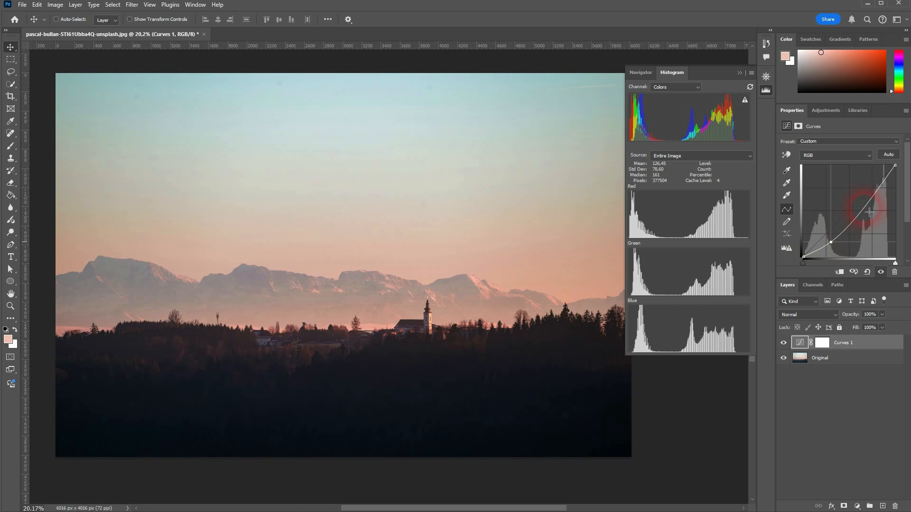
{"action": "left_click_drag", "start_coordinate": [866, 204], "coordinate": [863, 189]}
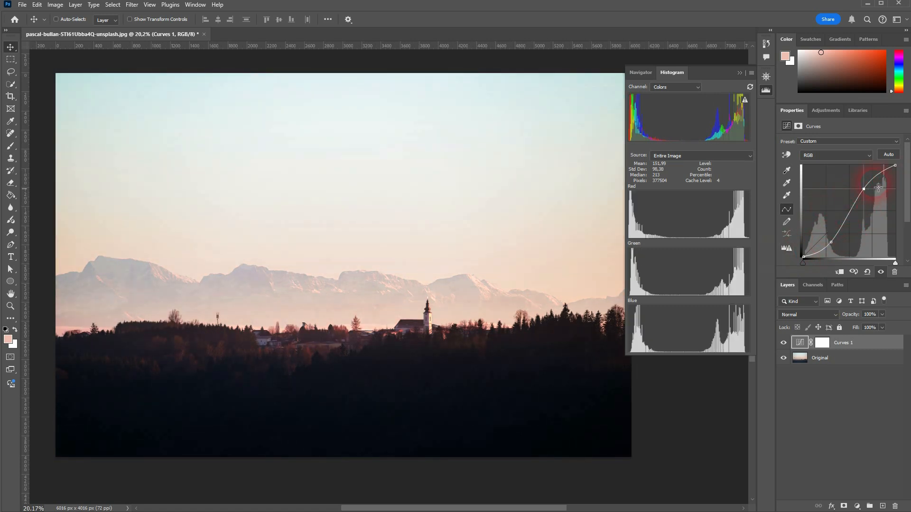
Try the Strong Contrast, Medium Contrast and Increase Contrast presets on the Curves adjustment
{"action": "left_click", "coordinate": [851, 142]}
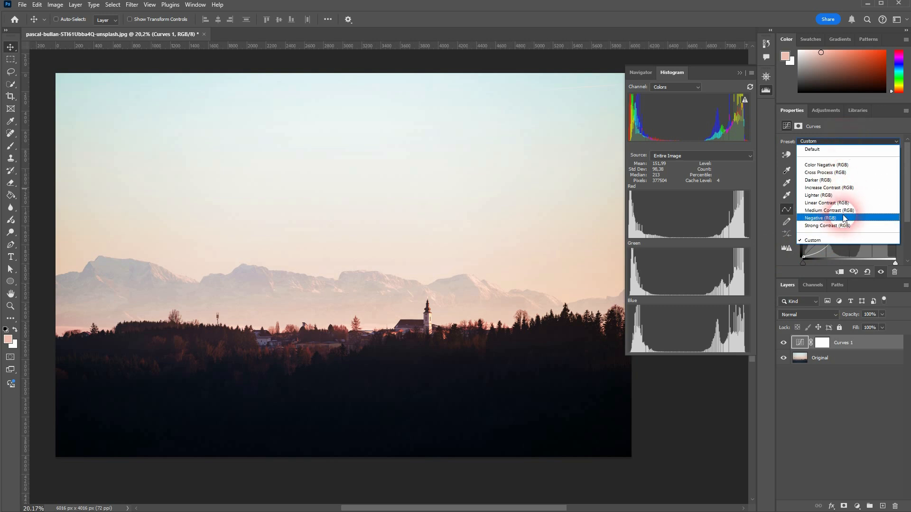
{"action": "left_click", "coordinate": [825, 226]}
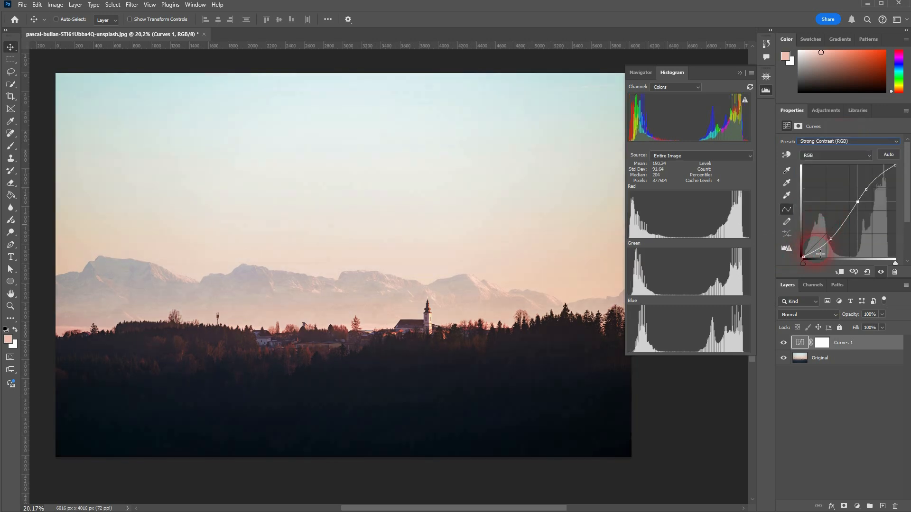
{"action": "left_click", "coordinate": [824, 144]}
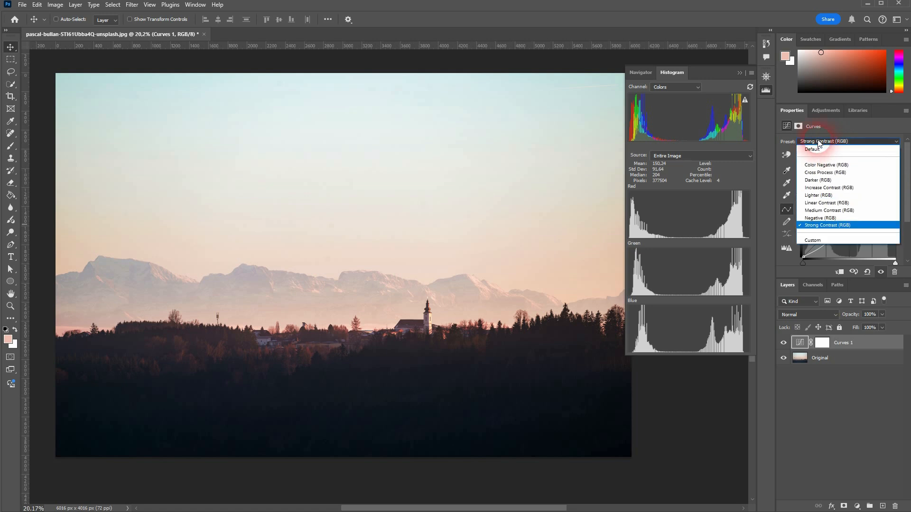
{"action": "left_click", "coordinate": [827, 208]}
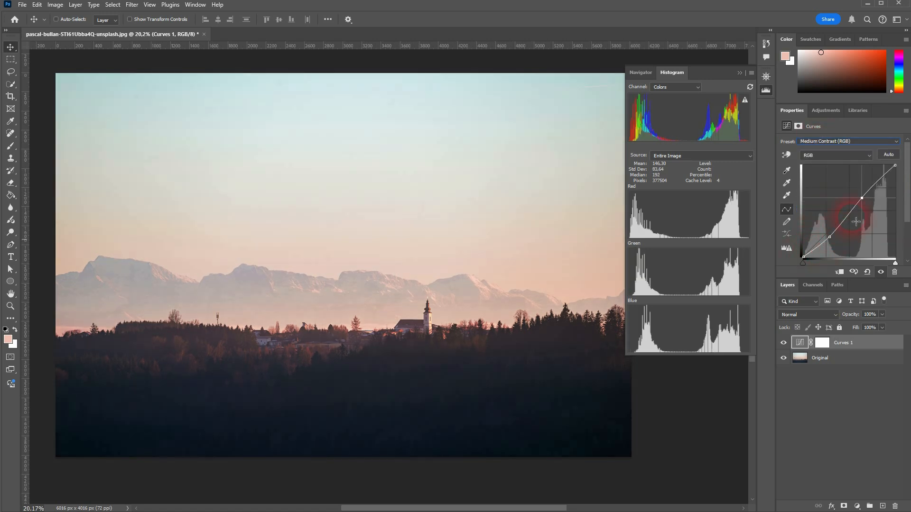
{"action": "left_click", "coordinate": [844, 142]}
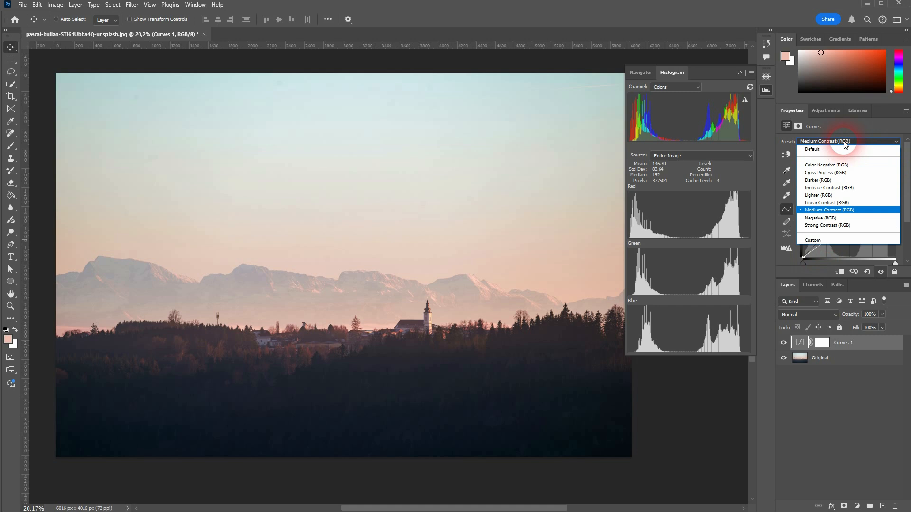
{"action": "left_click", "coordinate": [838, 190]}
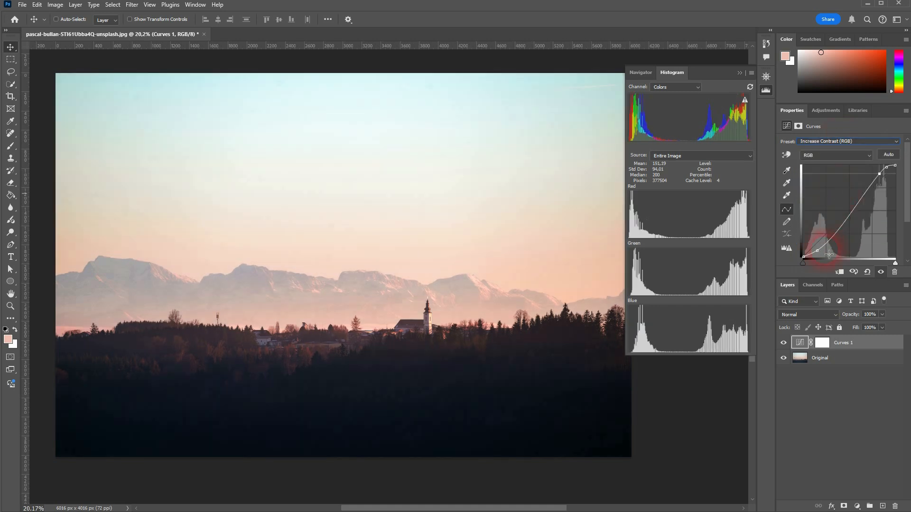
Try the Lighter (RGB) and Darker (RGB) presets on the Curves adjustment
{"action": "left_click", "coordinate": [841, 142]}
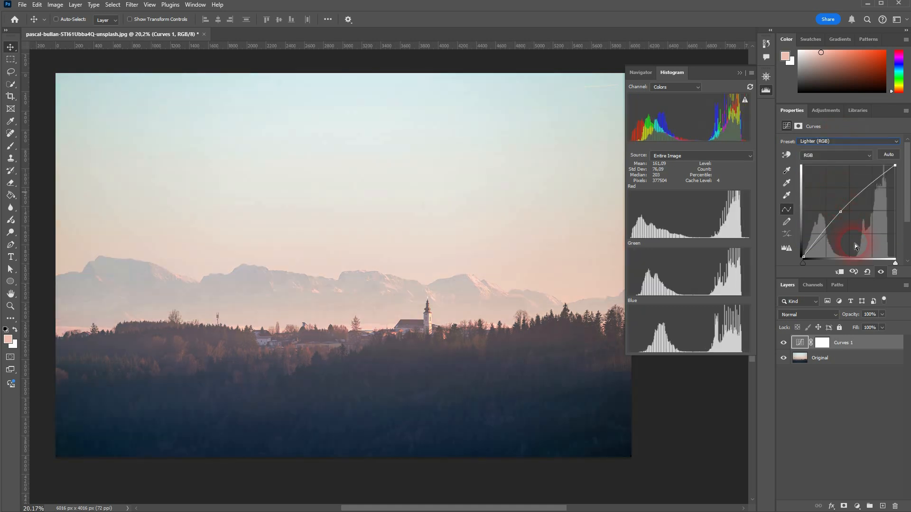
{"action": "left_click", "coordinate": [843, 145]}
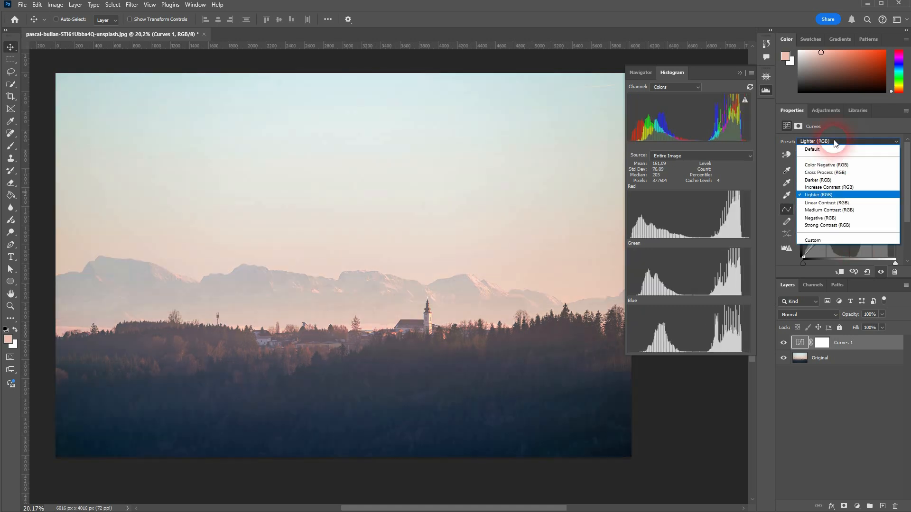
{"action": "left_click", "coordinate": [834, 180]}
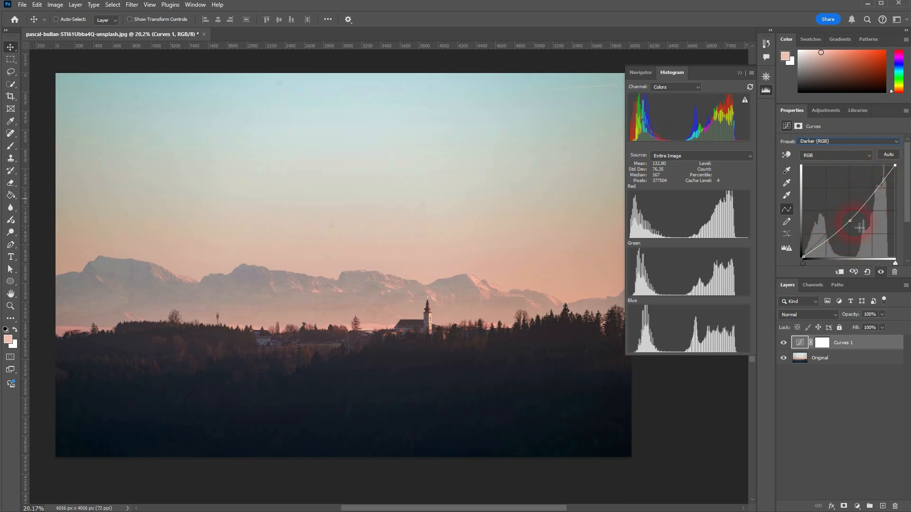
Try the Color Negative, Cross Process and Negative presets on the Curves adjustment
{"action": "left_click", "coordinate": [848, 142]}
{"action": "left_click", "coordinate": [868, 165]}
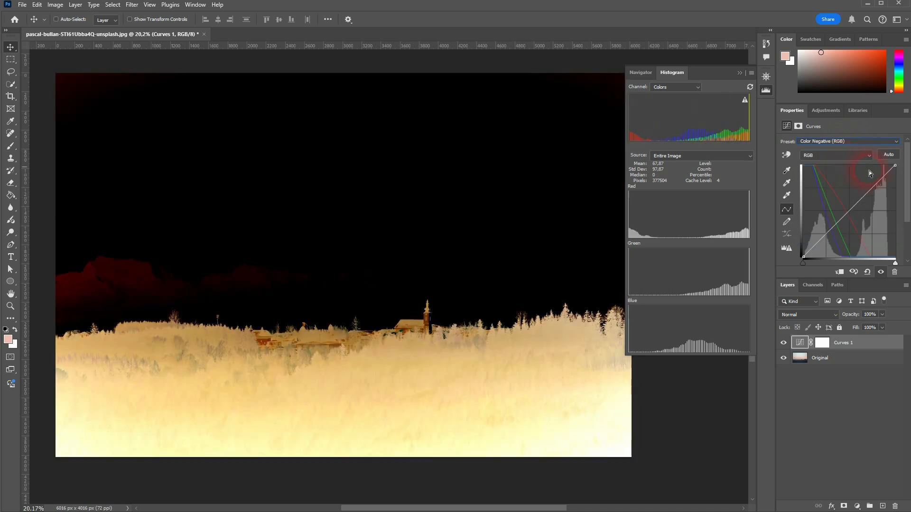
{"action": "left_click", "coordinate": [842, 142]}
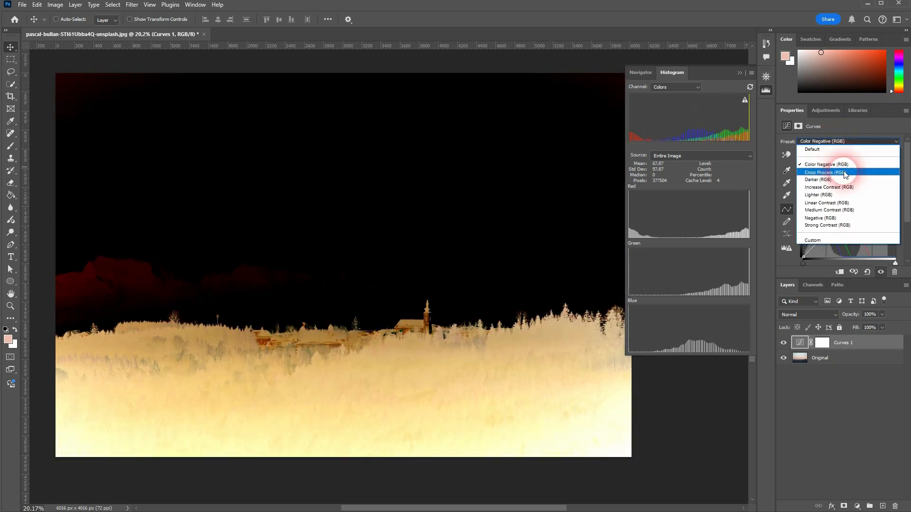
{"action": "left_click", "coordinate": [858, 176]}
{"action": "left_click", "coordinate": [852, 141]}
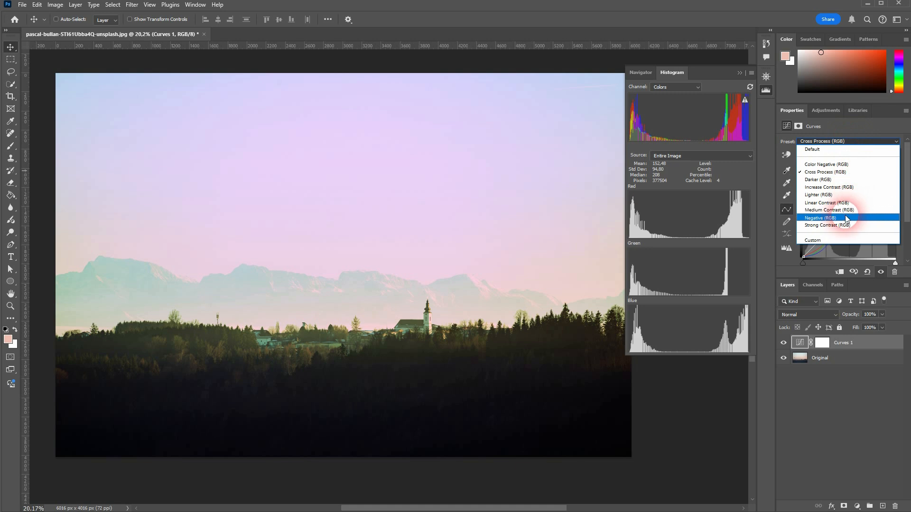
{"action": "left_click", "coordinate": [863, 217]}
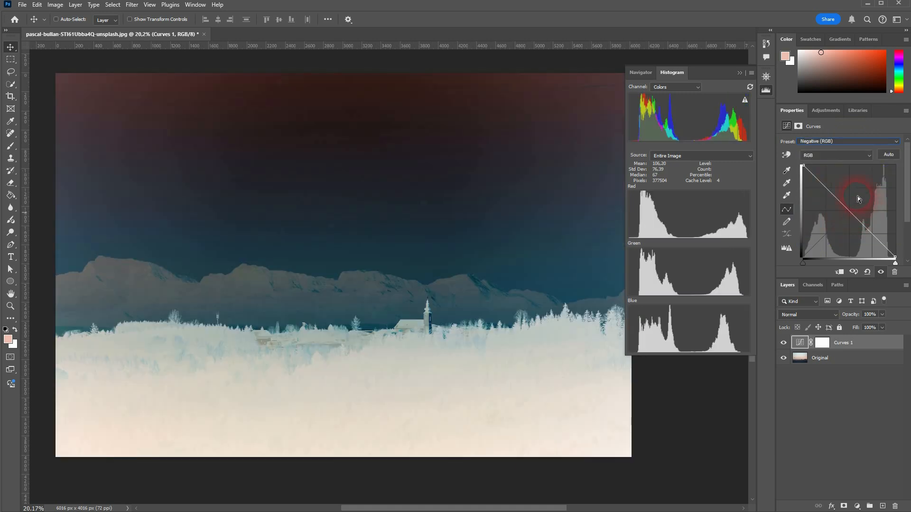
Reset the Curves adjustment to its default and bring the white and black points slightly inward to the edges of the curve's histogram
{"action": "left_click", "coordinate": [871, 272]}
{"action": "left_click", "coordinate": [880, 271]}
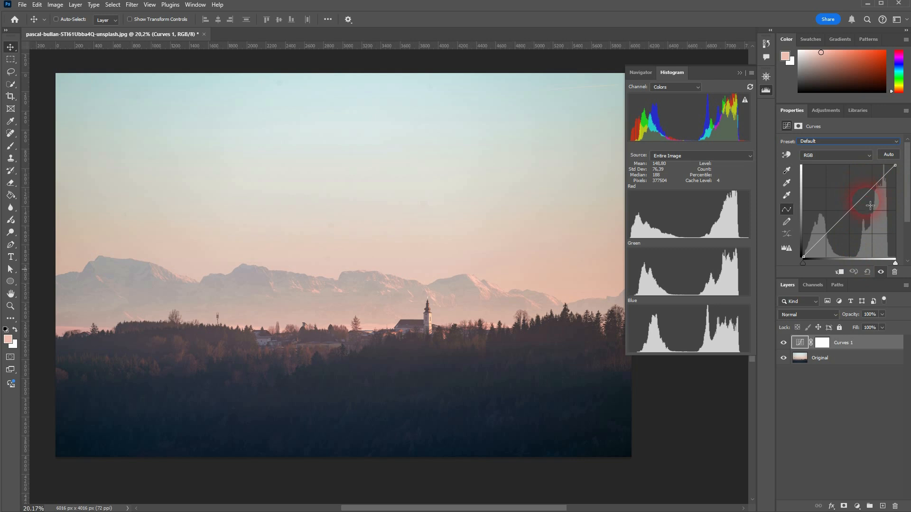
{"action": "left_click_drag", "start_coordinate": [895, 263], "coordinate": [889, 261]}
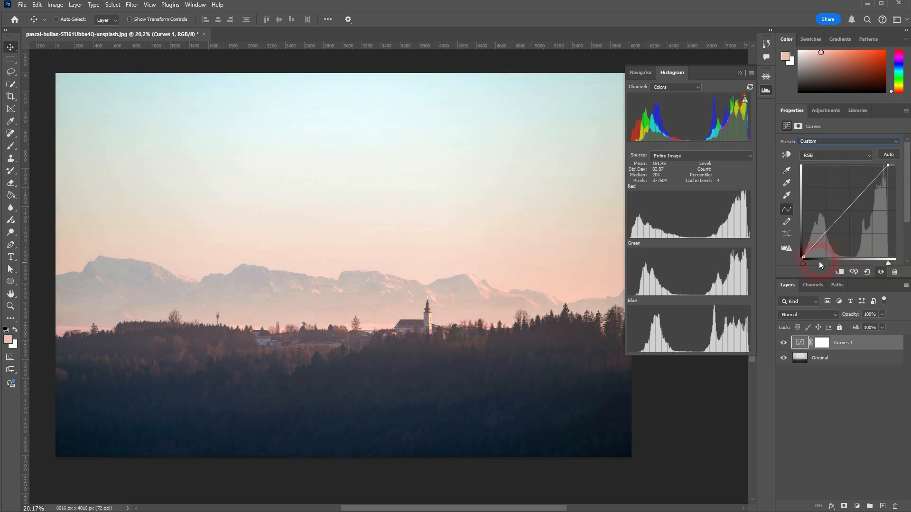
{"action": "left_click_drag", "start_coordinate": [803, 264], "coordinate": [804, 264]}
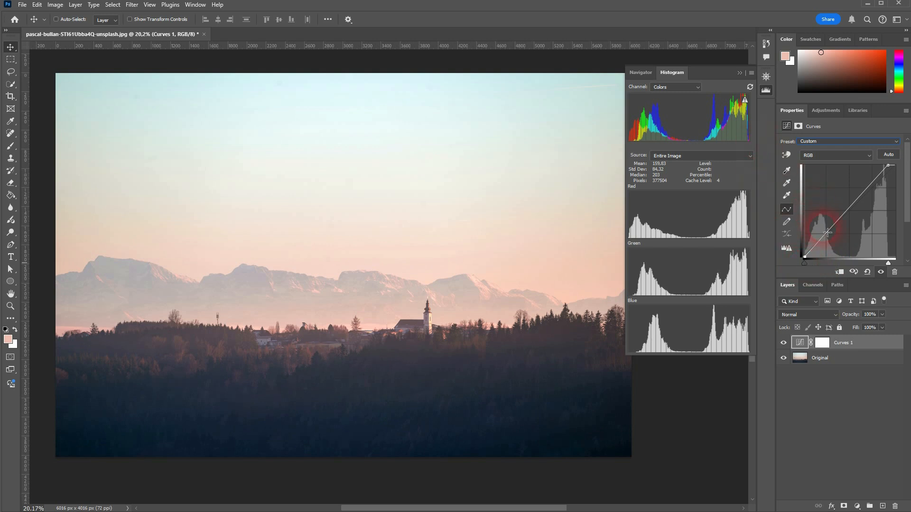
Shape a gentle S-curve with a lowered shadow point, a midtone anchor and a raised highlight point, and compare the photo with Curves 1 hidden and shown
{"action": "left_click_drag", "start_coordinate": [827, 232], "coordinate": [830, 239]}
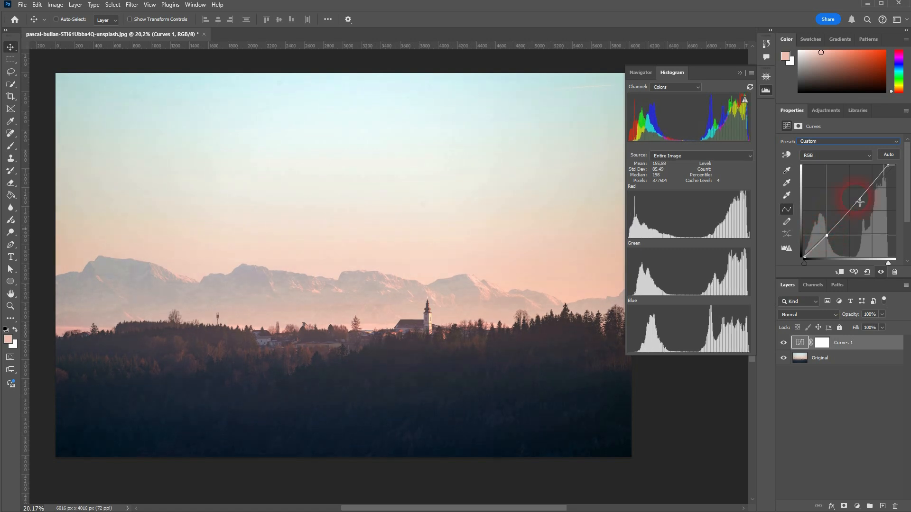
{"action": "left_click", "coordinate": [848, 211]}
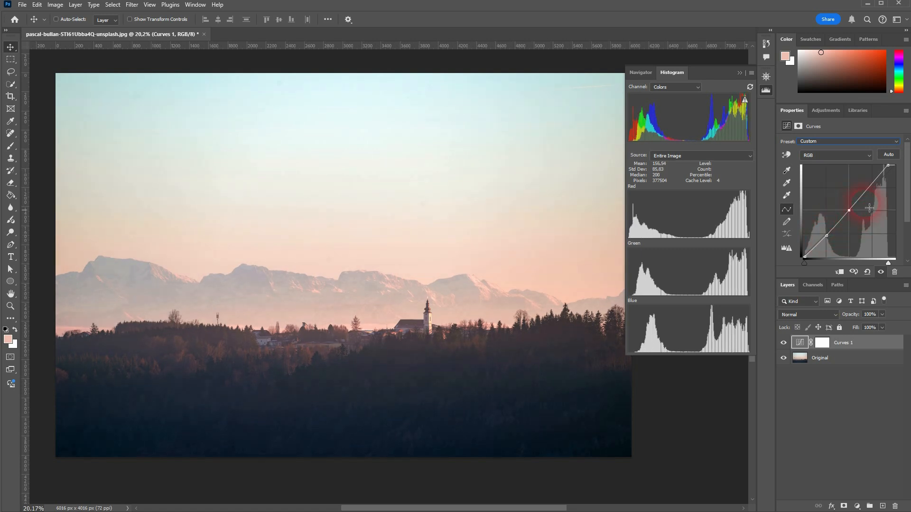
{"action": "left_click", "coordinate": [872, 186]}
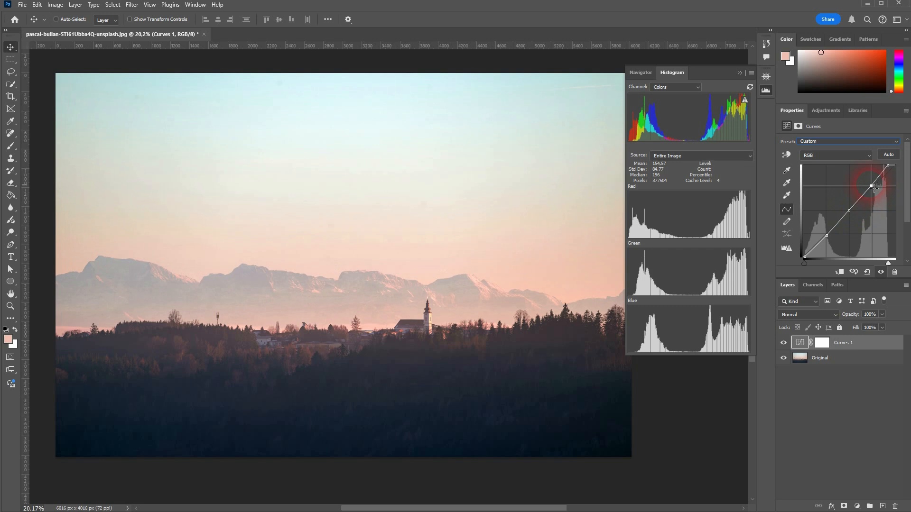
{"action": "left_click_drag", "start_coordinate": [874, 188], "coordinate": [873, 189]}
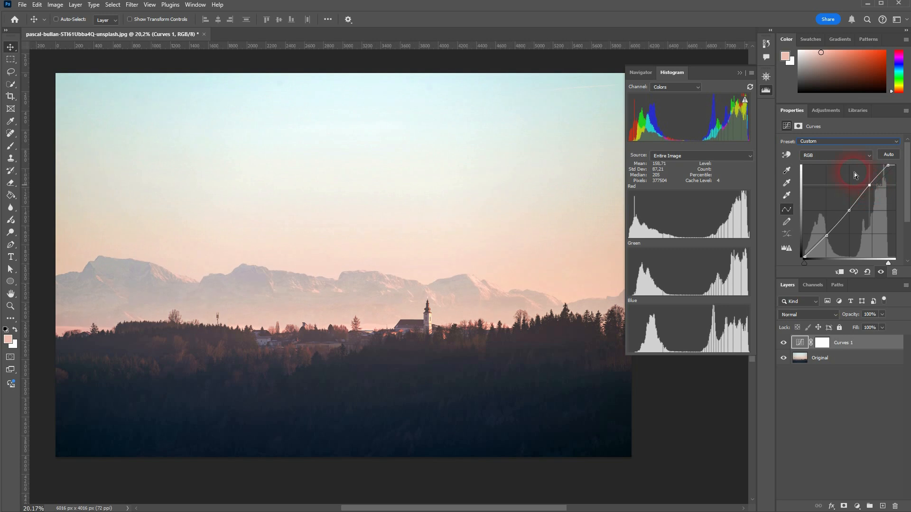
{"action": "left_click", "coordinate": [828, 238]}
{"action": "left_click_drag", "start_coordinate": [831, 241], "coordinate": [832, 242]}
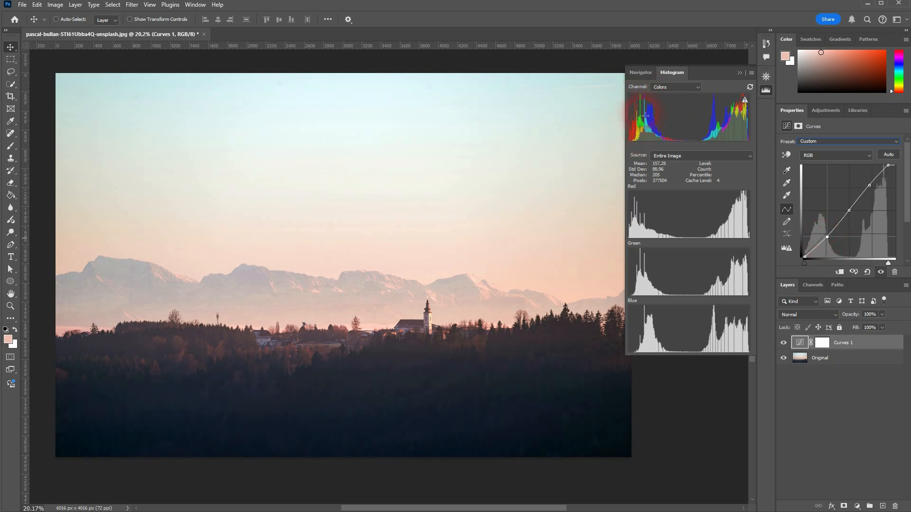
{"action": "left_click", "coordinate": [784, 342]}
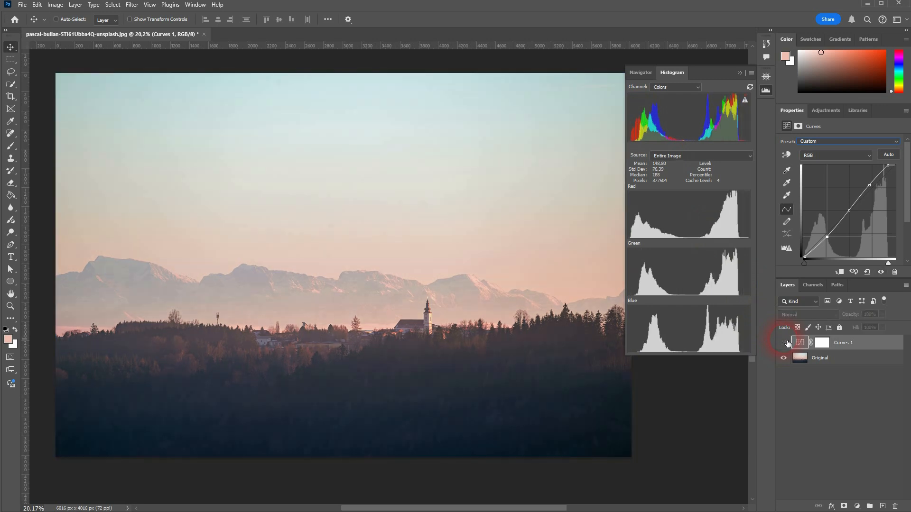
{"action": "left_click", "coordinate": [784, 343]}
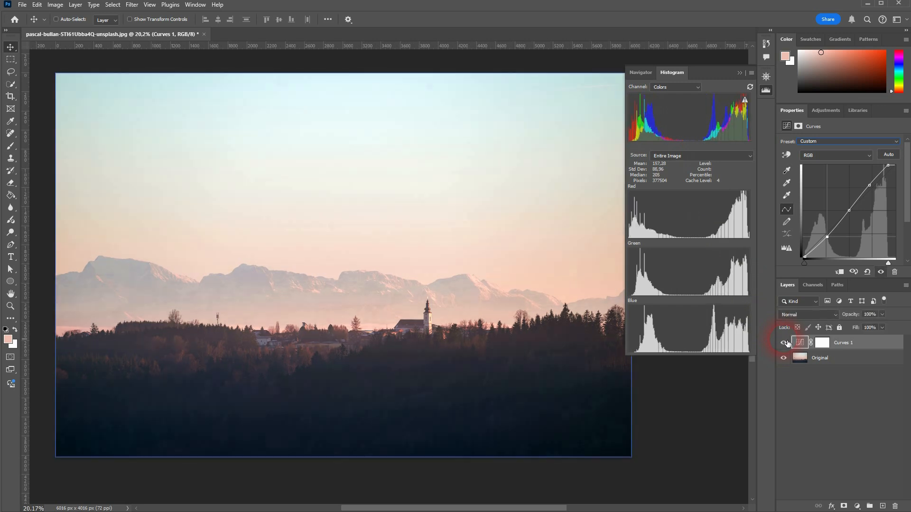